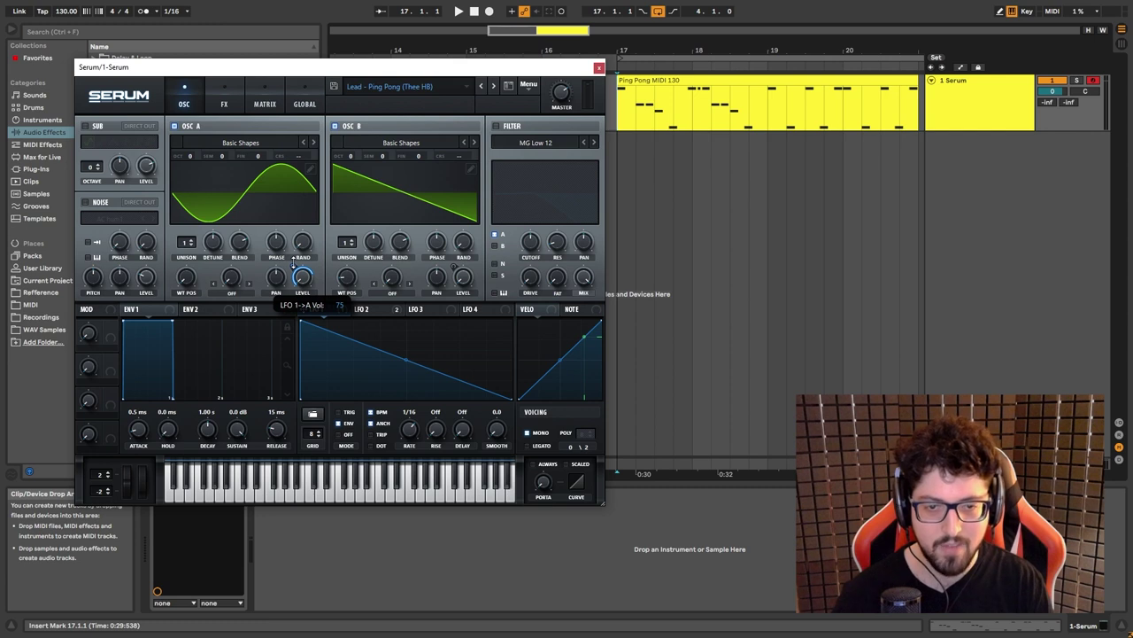
Switch off saw oscillator OSC B and bypass all of LFO 2's destinations
{"action": "left_click", "coordinate": [334, 126]}
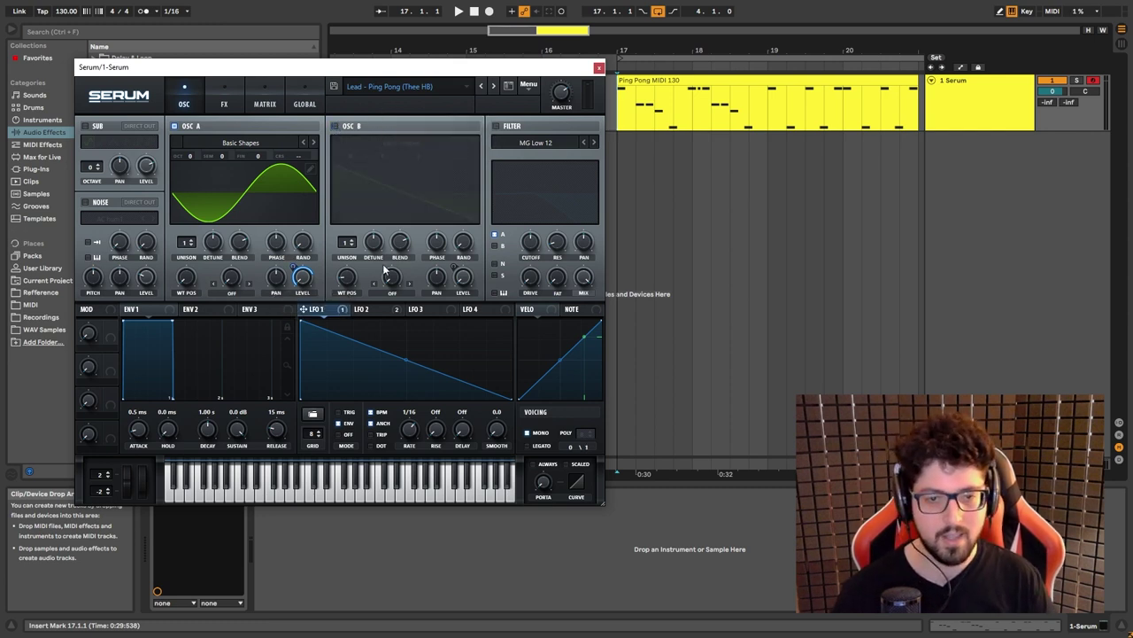
{"action": "right_click", "coordinate": [356, 310]}
{"action": "left_click", "coordinate": [383, 351]}
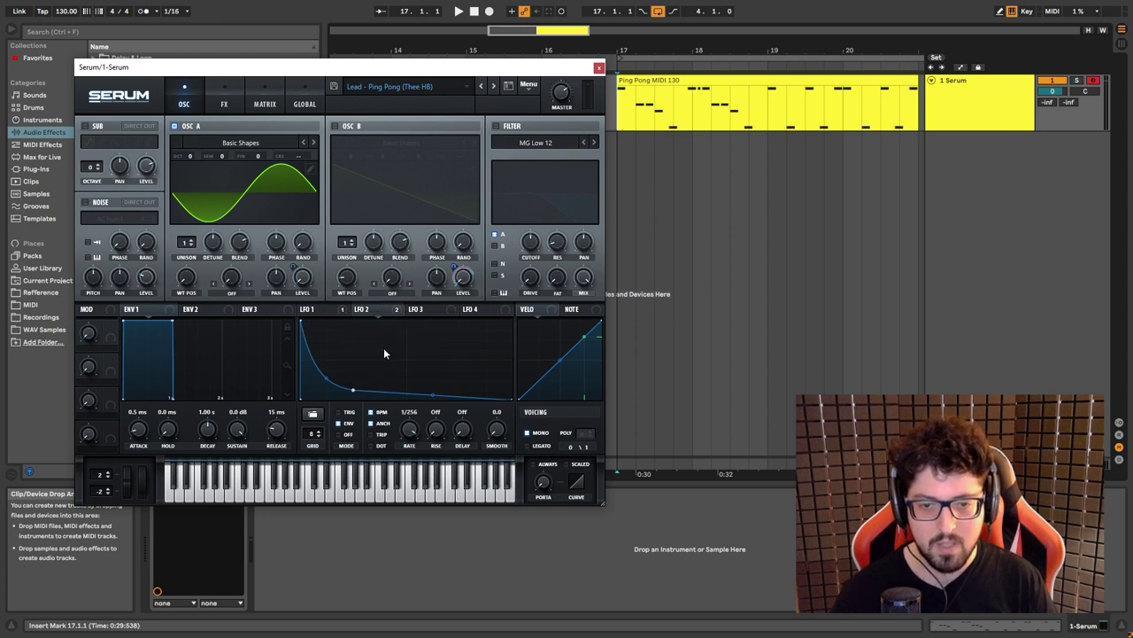
Audition the sine alone while comparing LFO 1's ramp with LFO 2's decaying curve
{"action": "left_click", "coordinate": [318, 310]}
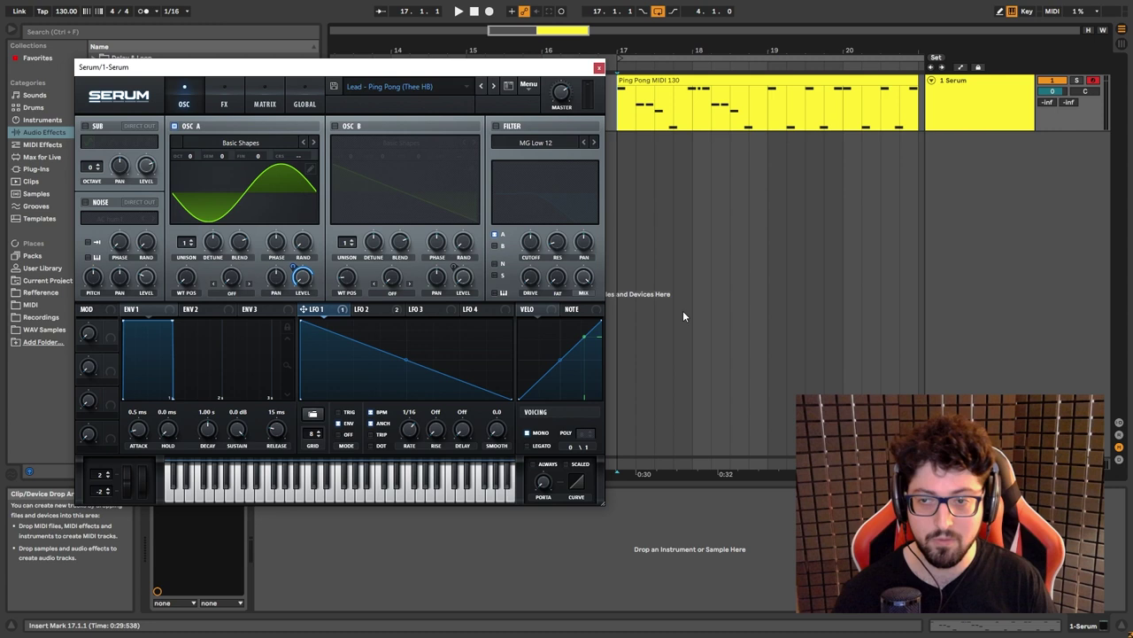
{"action": "key", "text": "space"}
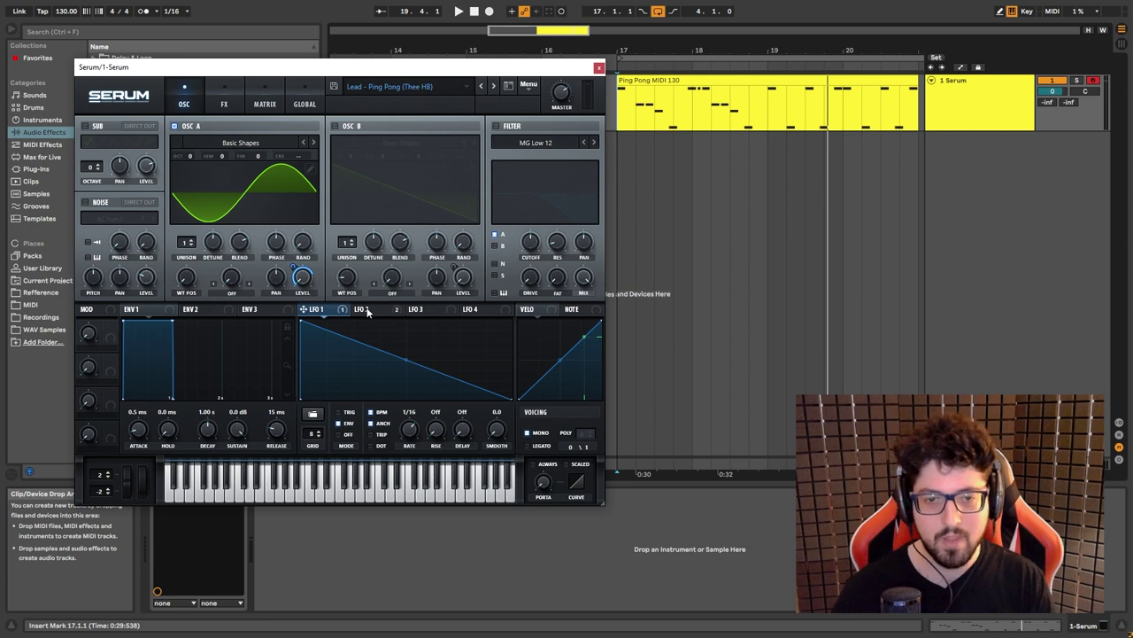
{"action": "mouse_move", "coordinate": [367, 312]}
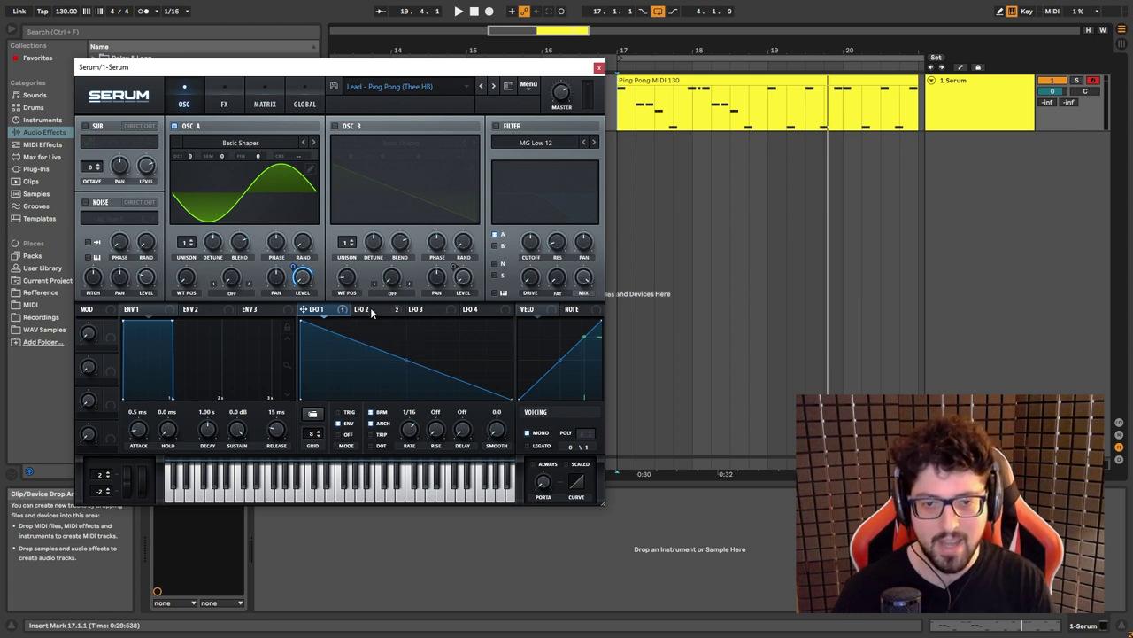
{"action": "left_click", "coordinate": [370, 308]}
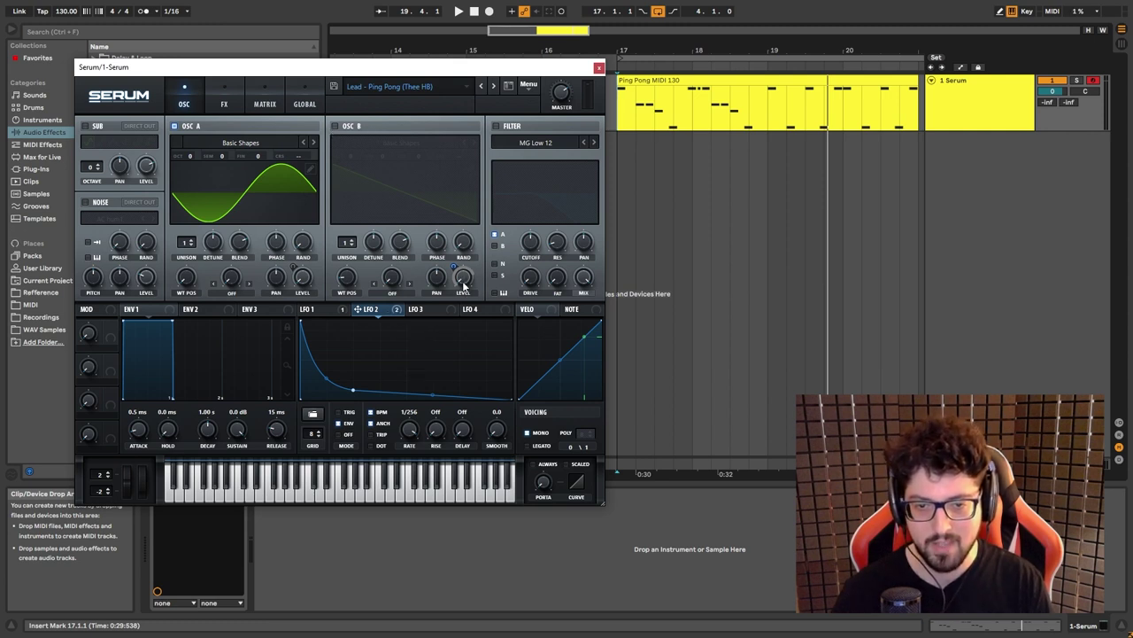
In the mod matrix, set the third routing's destination to Mast.Tun
{"action": "left_click", "coordinate": [271, 105]}
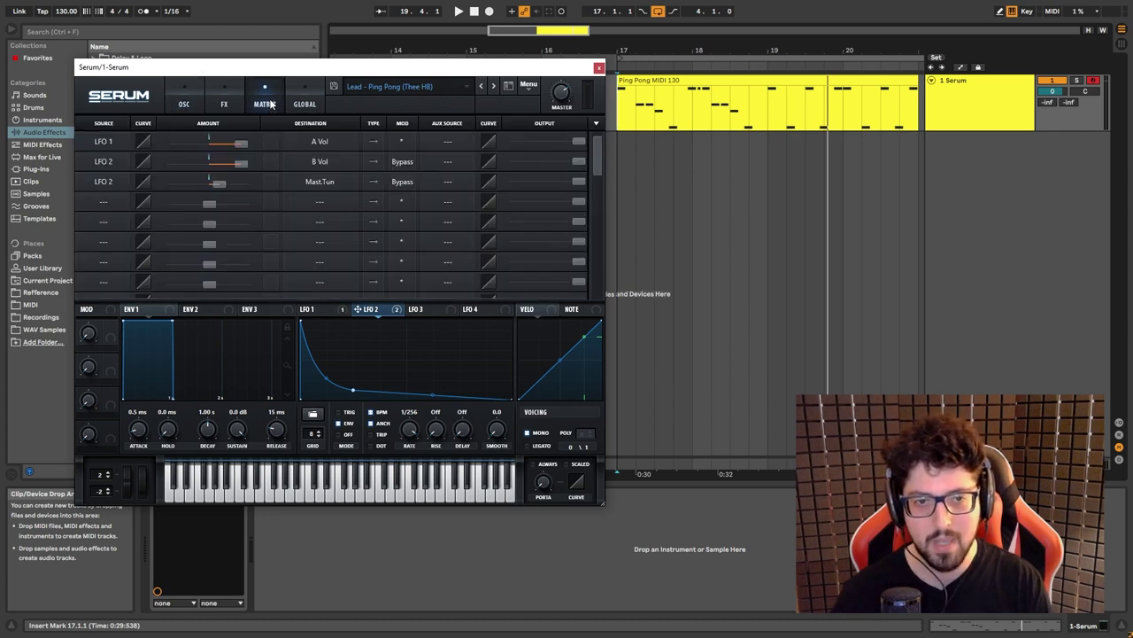
{"action": "left_click", "coordinate": [320, 183]}
{"action": "mouse_move", "coordinate": [357, 288]}
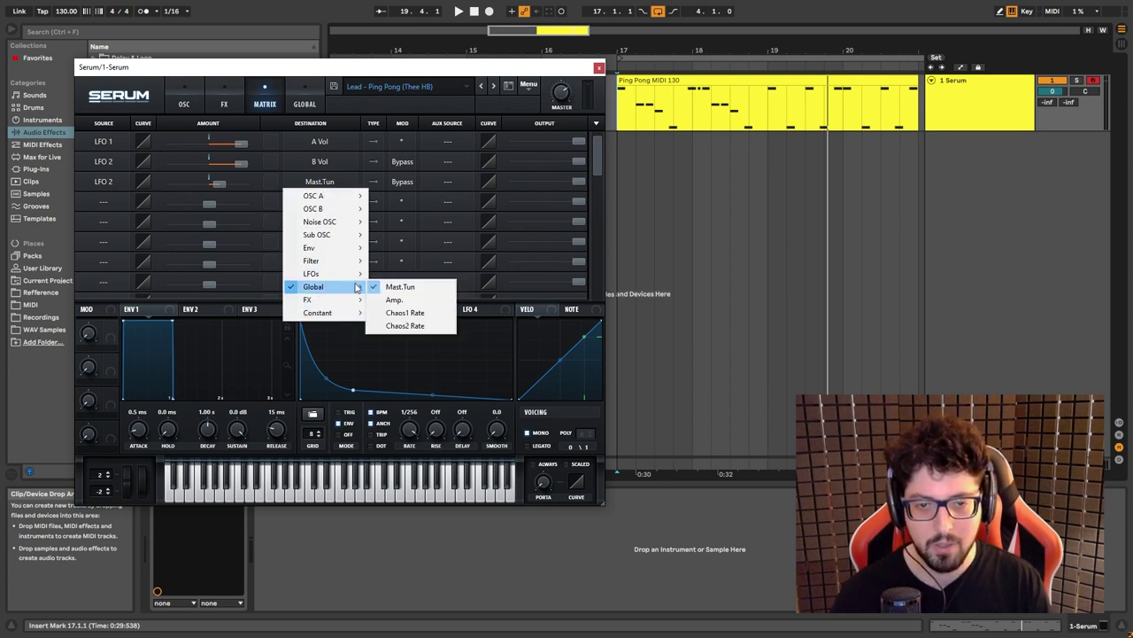
{"action": "left_click", "coordinate": [403, 286]}
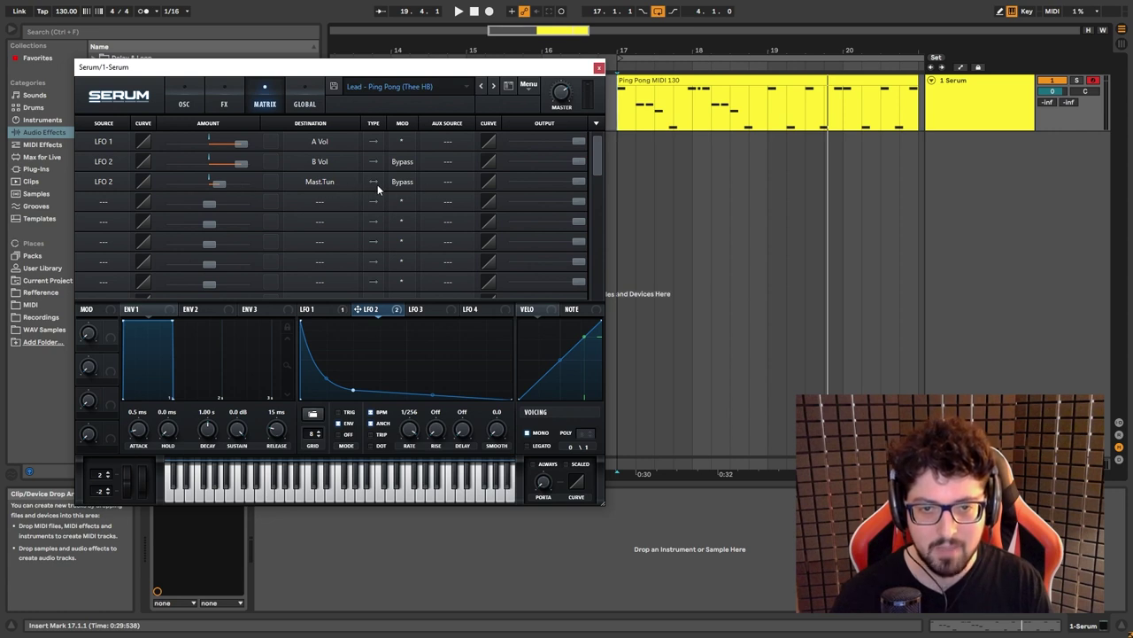
{"action": "double_click", "coordinate": [221, 184]}
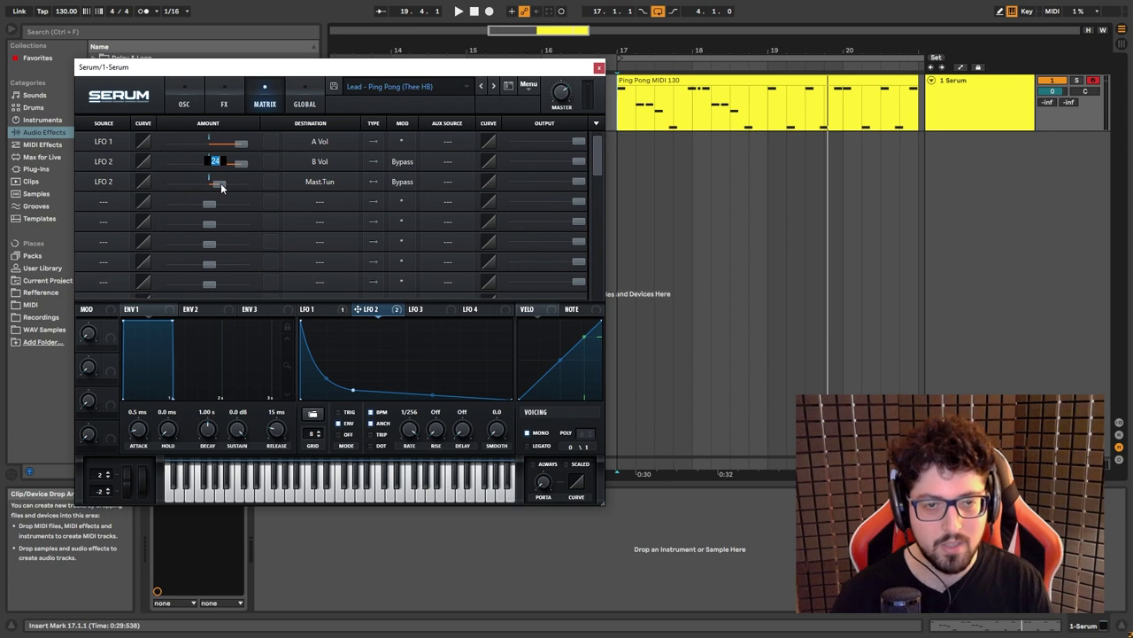
Re-activate LFO 2's Mast.Tun modulation and play the clip to hear the pitch change
{"action": "left_click", "coordinate": [393, 310]}
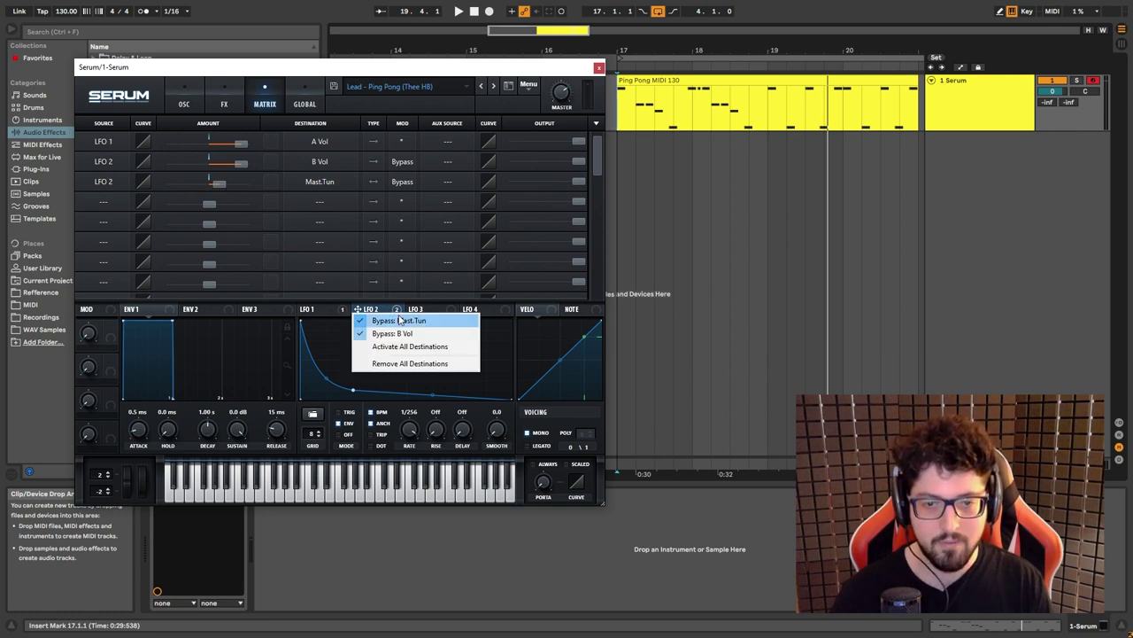
{"action": "left_click", "coordinate": [401, 320]}
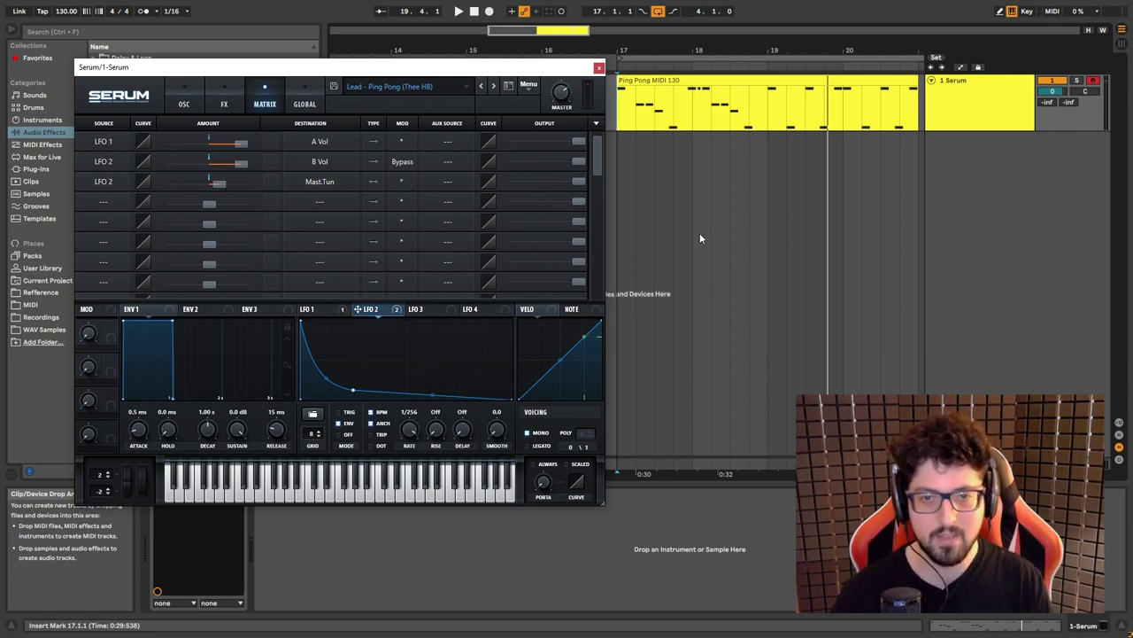
{"action": "key", "text": "space"}
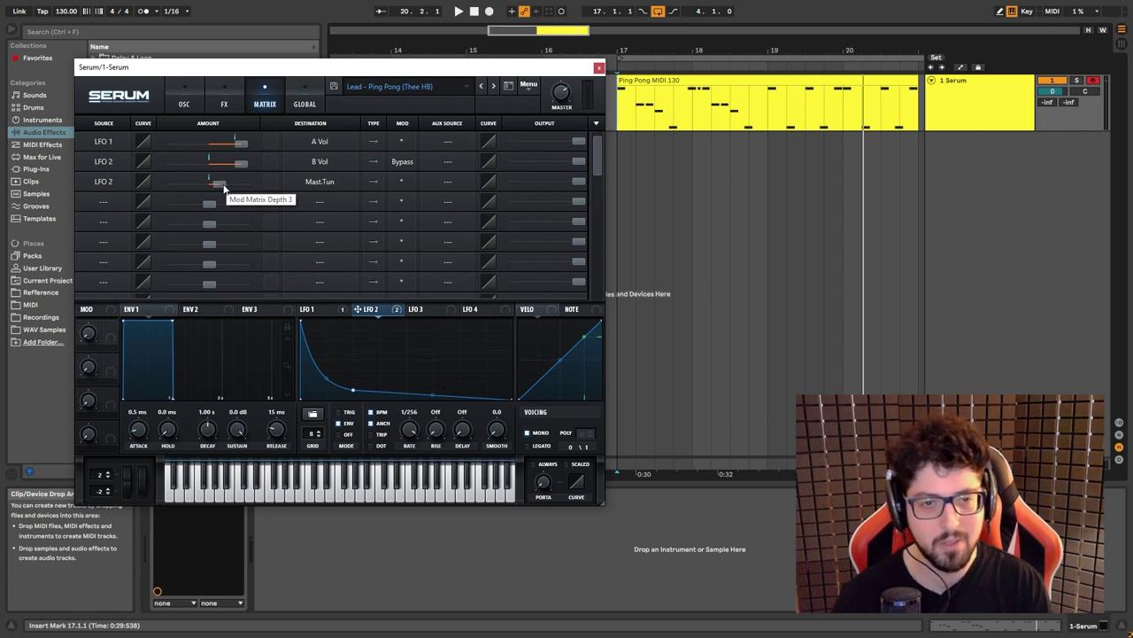
Enter 24 as the LFO 2 → Mast.Tun modulation amount in the matrix
{"action": "left_click", "coordinate": [220, 183]}
{"action": "double_click", "coordinate": [220, 183]}
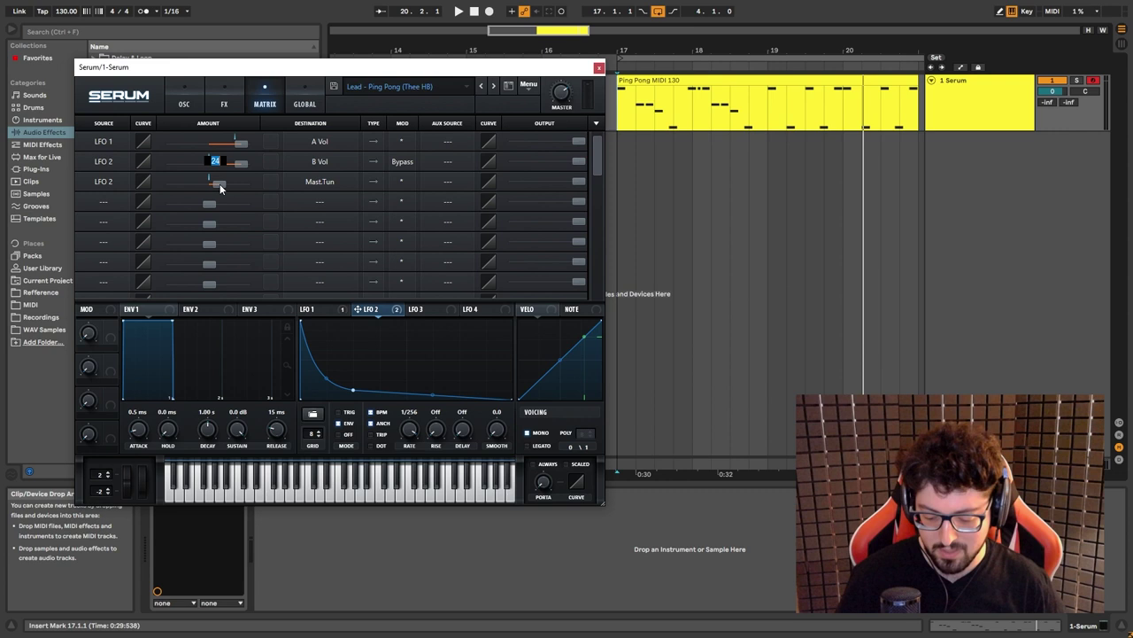
{"action": "type", "text": "24"}
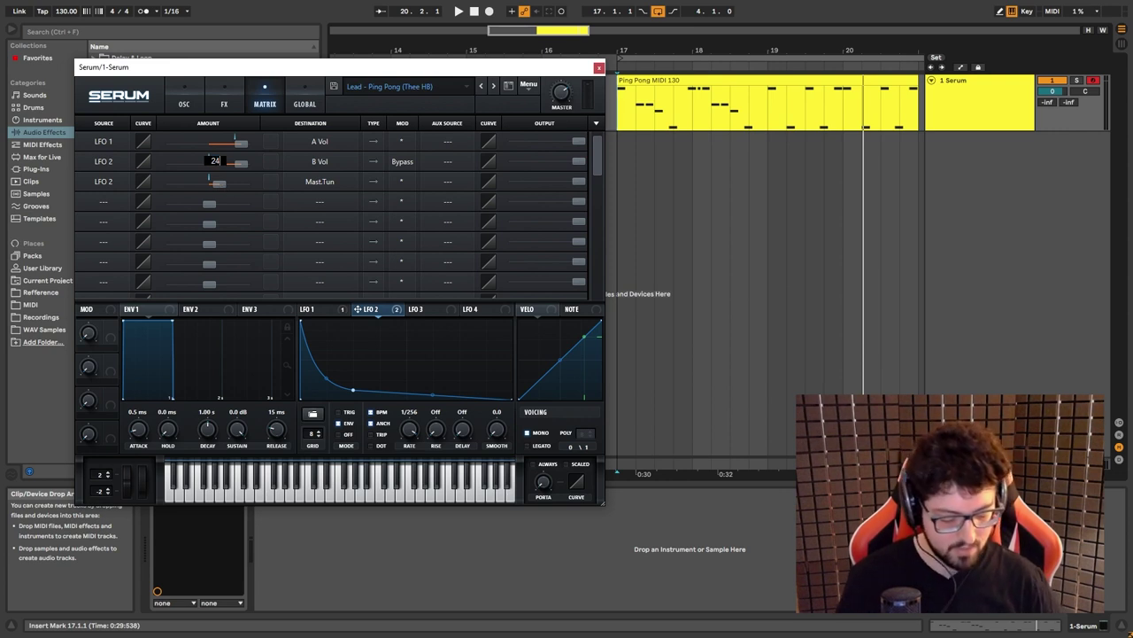
{"action": "type", "text": "st"}
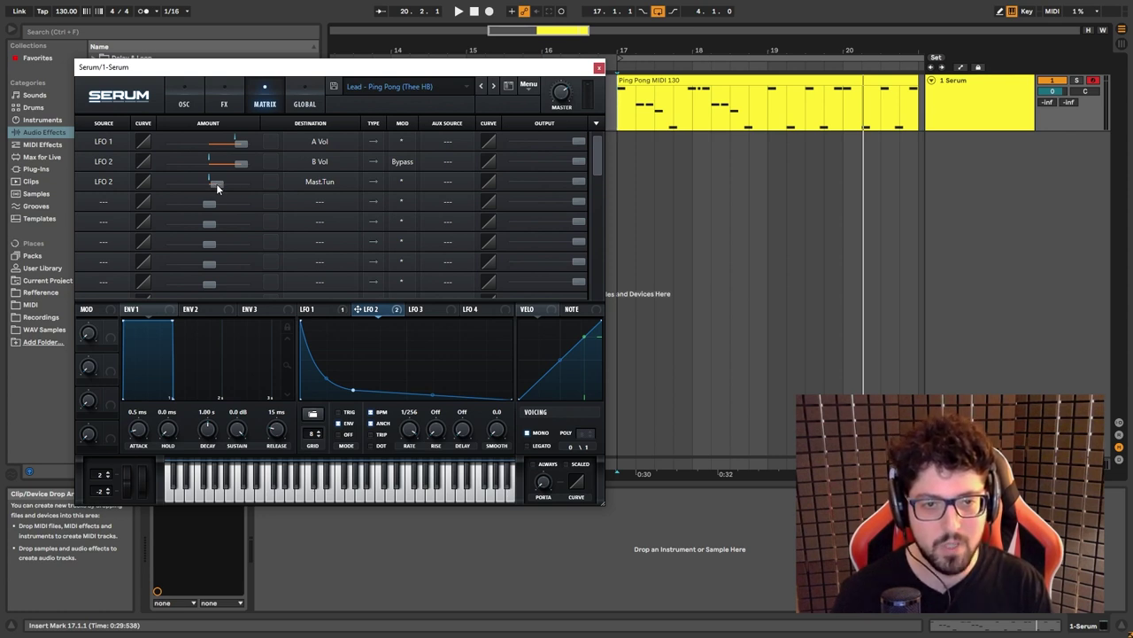
{"action": "mouse_move", "coordinate": [216, 183]}
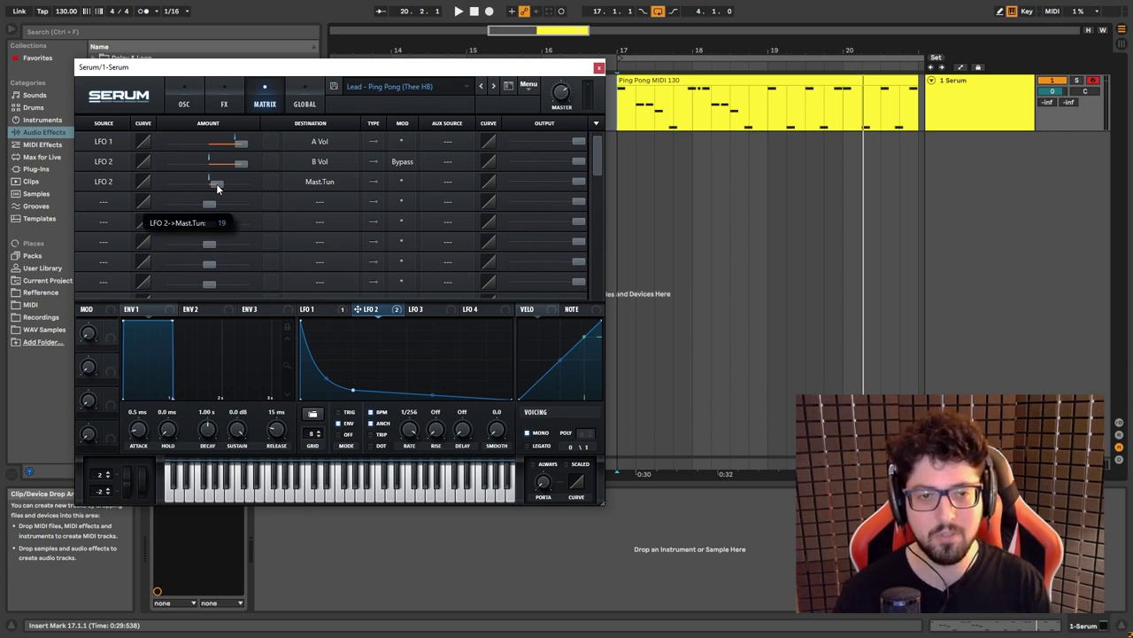
{"action": "double_click", "coordinate": [215, 161]}
{"action": "type", "text": "24"}
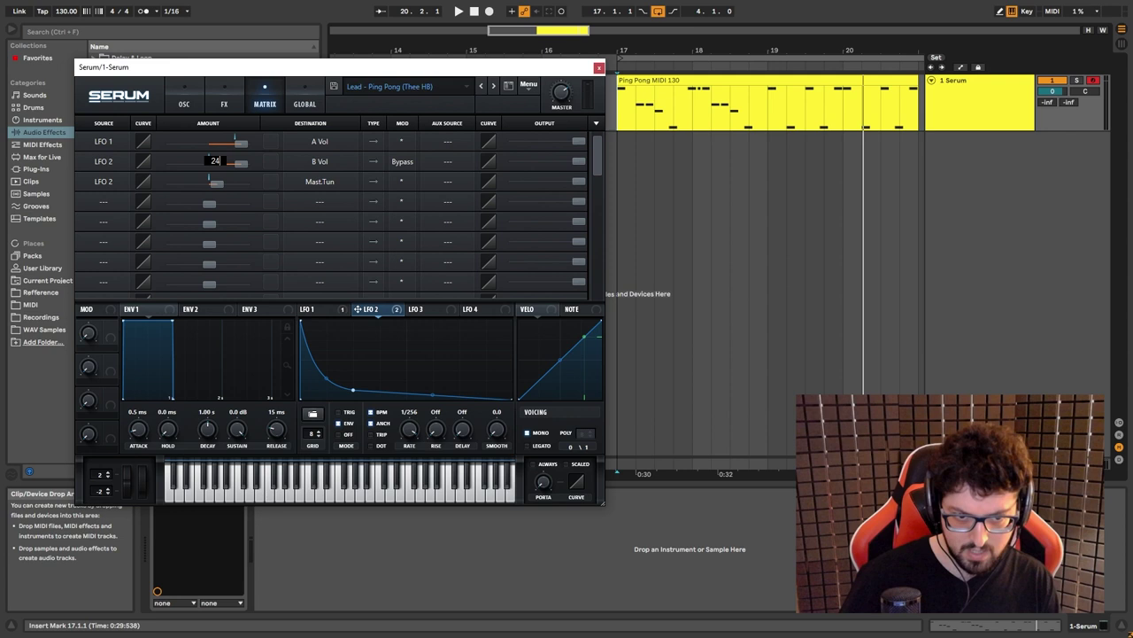
{"action": "key", "text": "Return"}
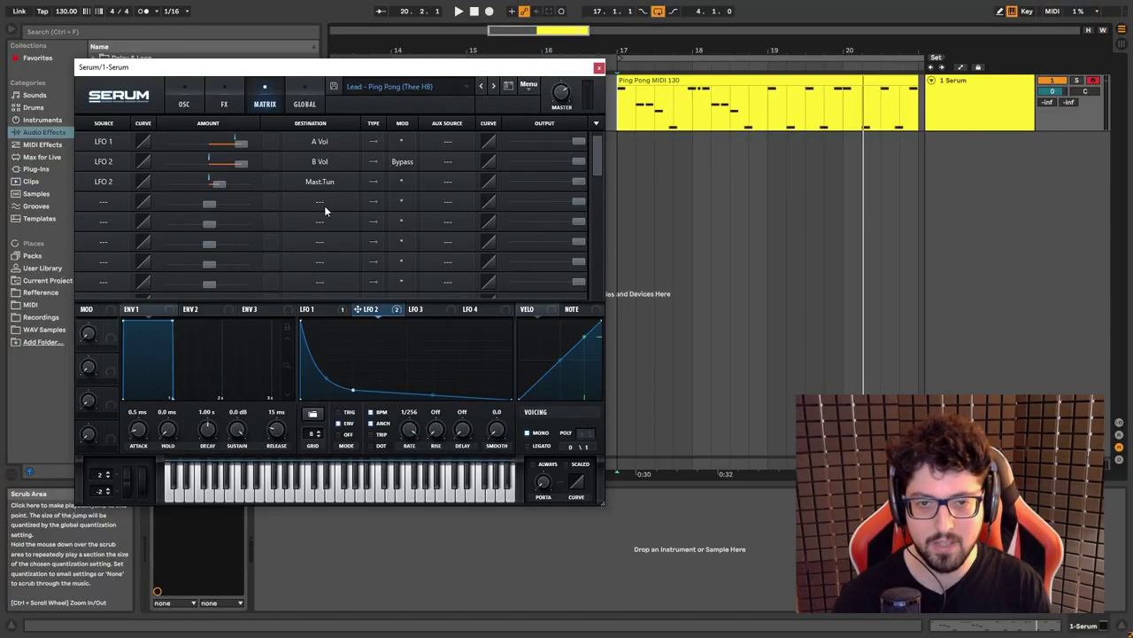
Turn OSC B back on and re-activate LFO 2's B Vol modulation
{"action": "left_click", "coordinate": [181, 98]}
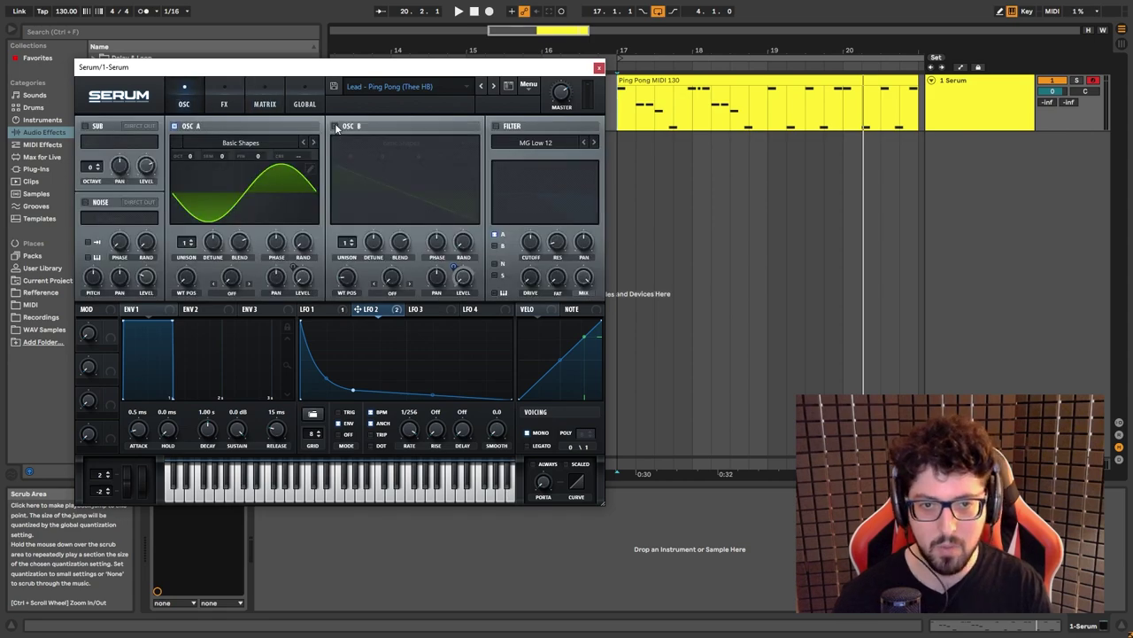
{"action": "left_click", "coordinate": [335, 127]}
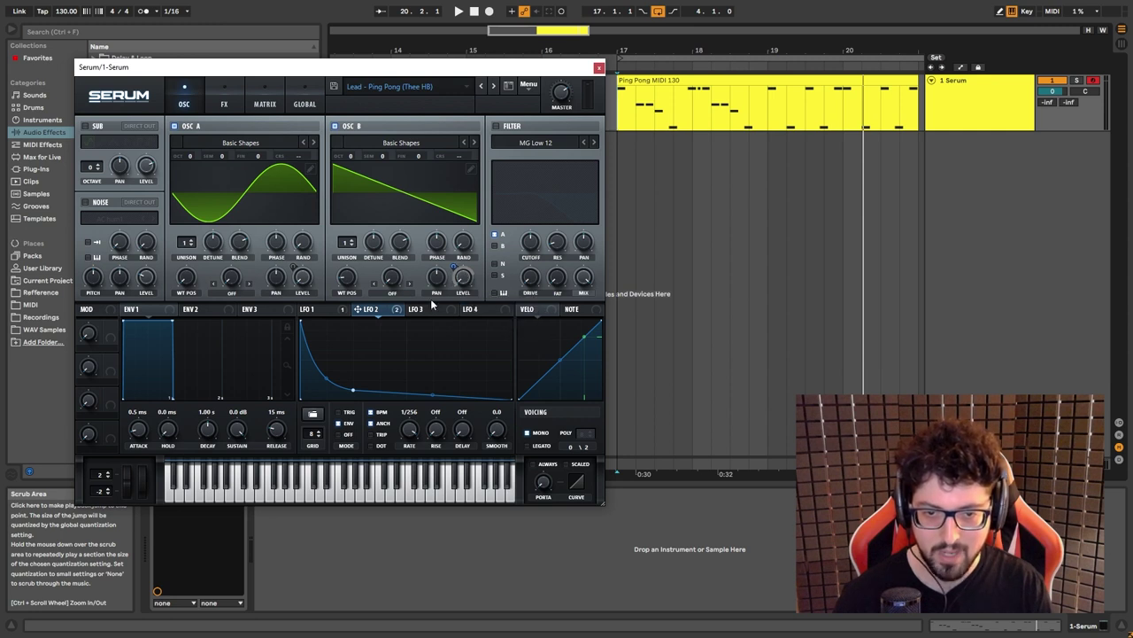
{"action": "right_click", "coordinate": [377, 310]}
{"action": "left_click", "coordinate": [373, 339]}
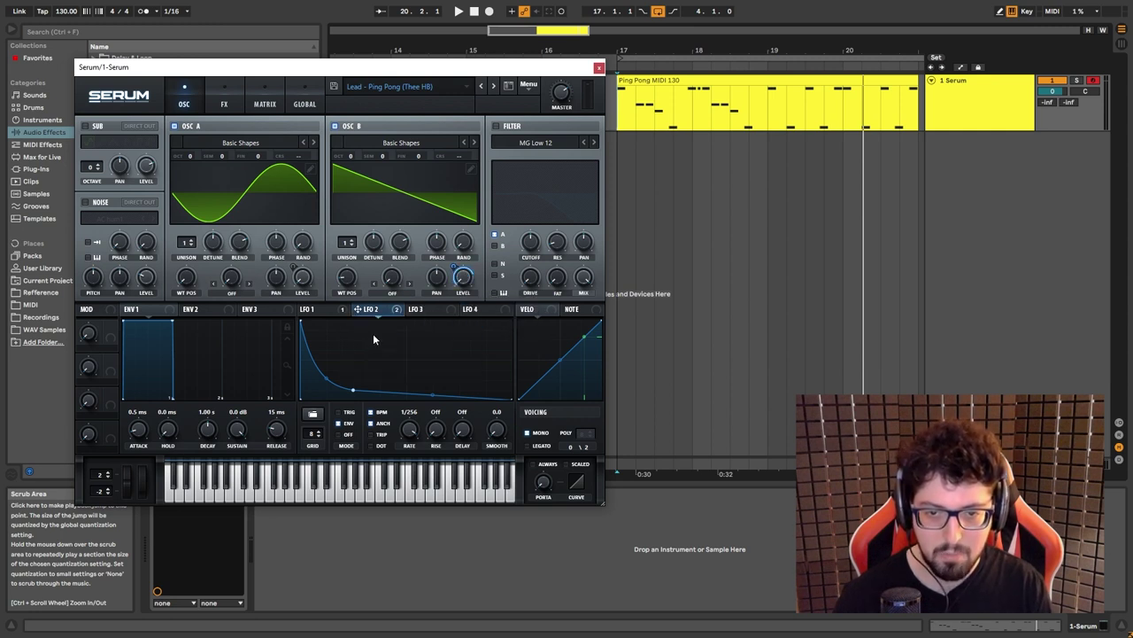
Compare LFO 1 and LFO 2 shapes, then play the clip from its beginning
{"action": "mouse_move", "coordinate": [456, 264]}
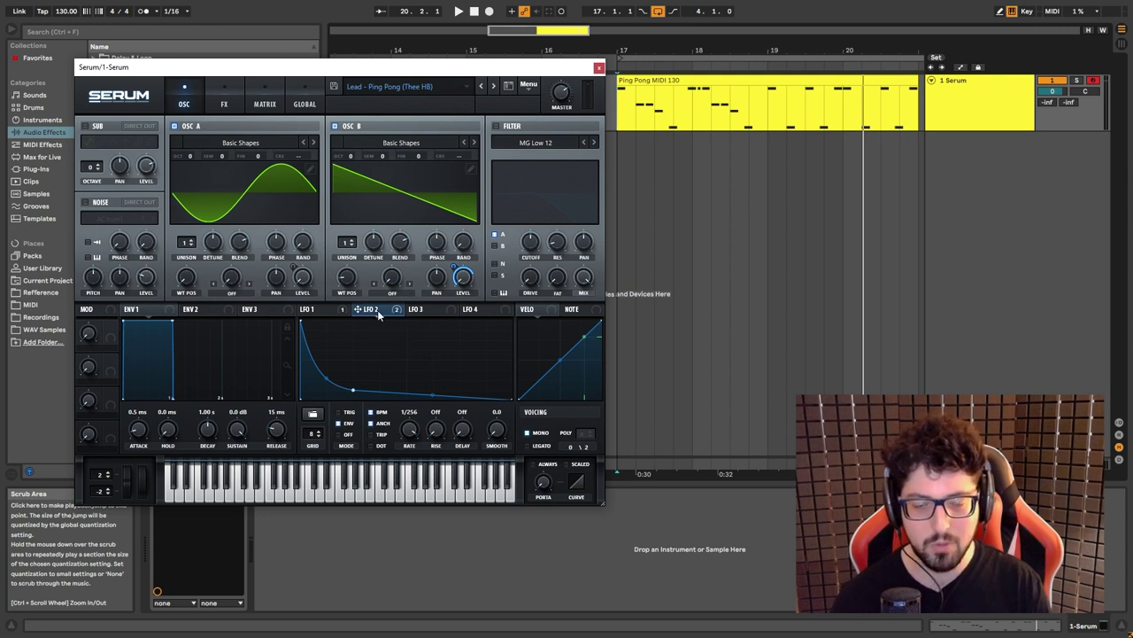
{"action": "left_click", "coordinate": [317, 309]}
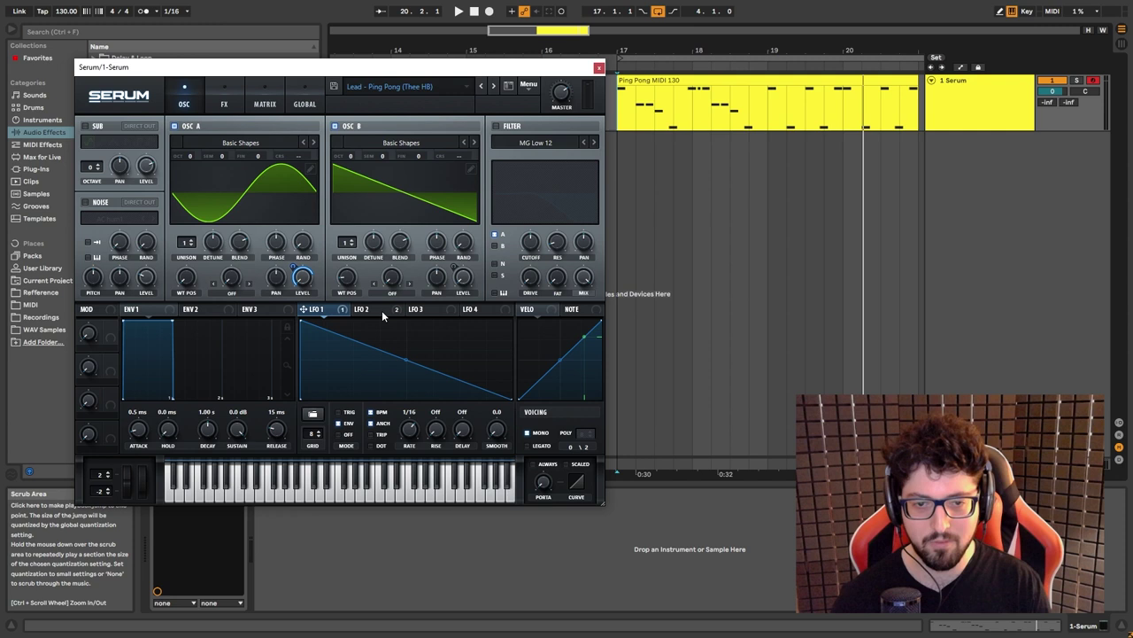
{"action": "left_click", "coordinate": [382, 310]}
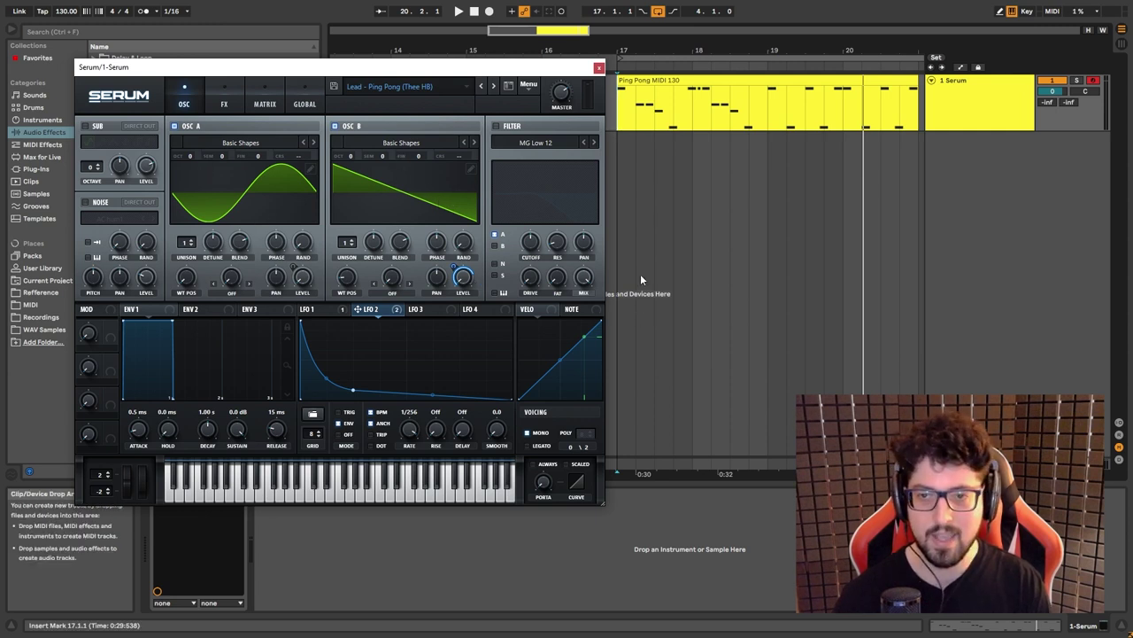
{"action": "left_click", "coordinate": [614, 125]}
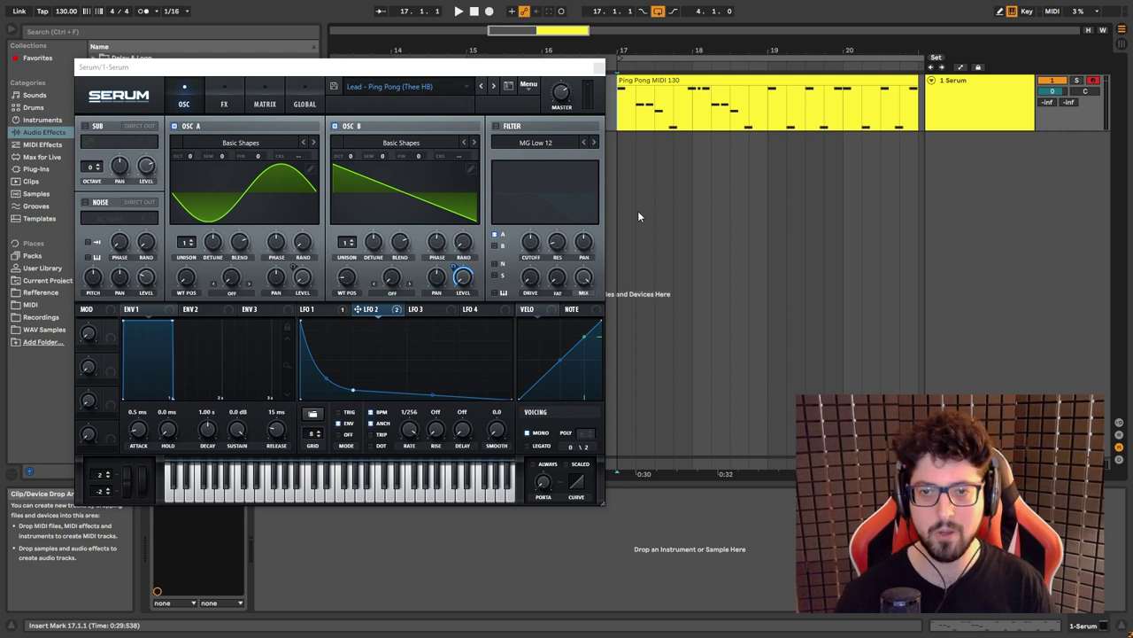
{"action": "key", "text": "space"}
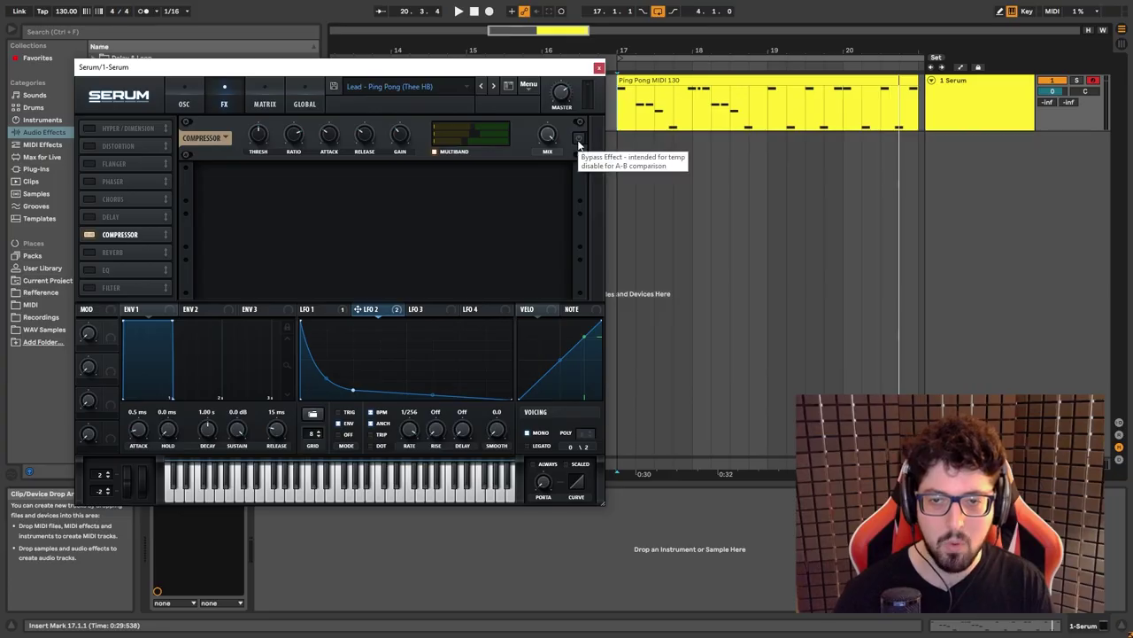
Bypass the multiband Compressor to A/B the lead with and without it
{"action": "left_click", "coordinate": [579, 140]}
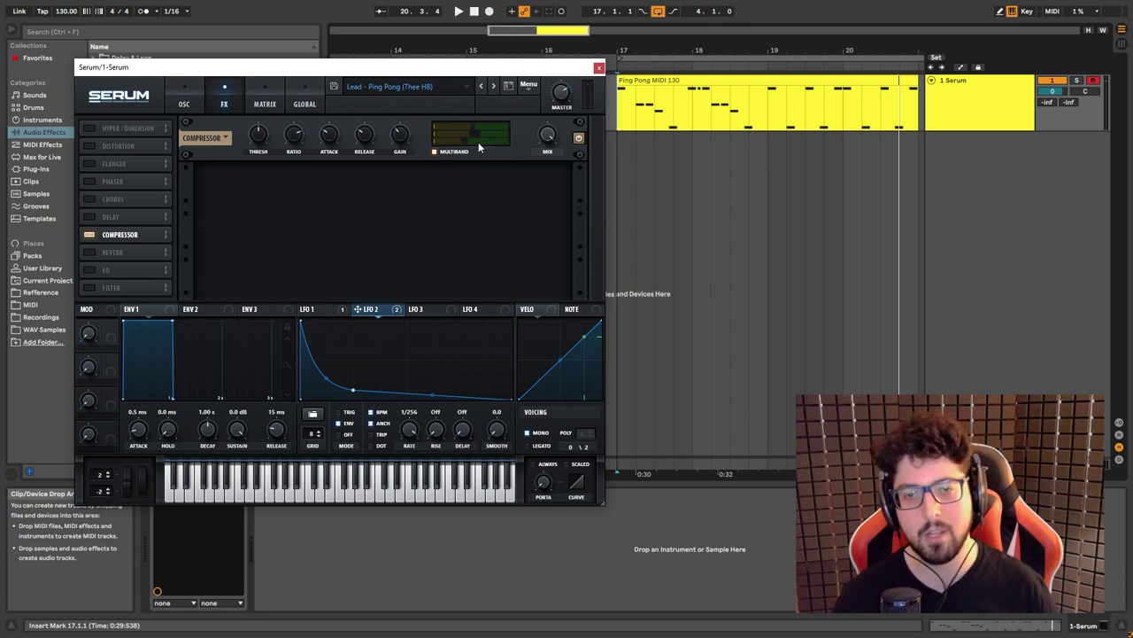
{"action": "mouse_move", "coordinate": [487, 142]}
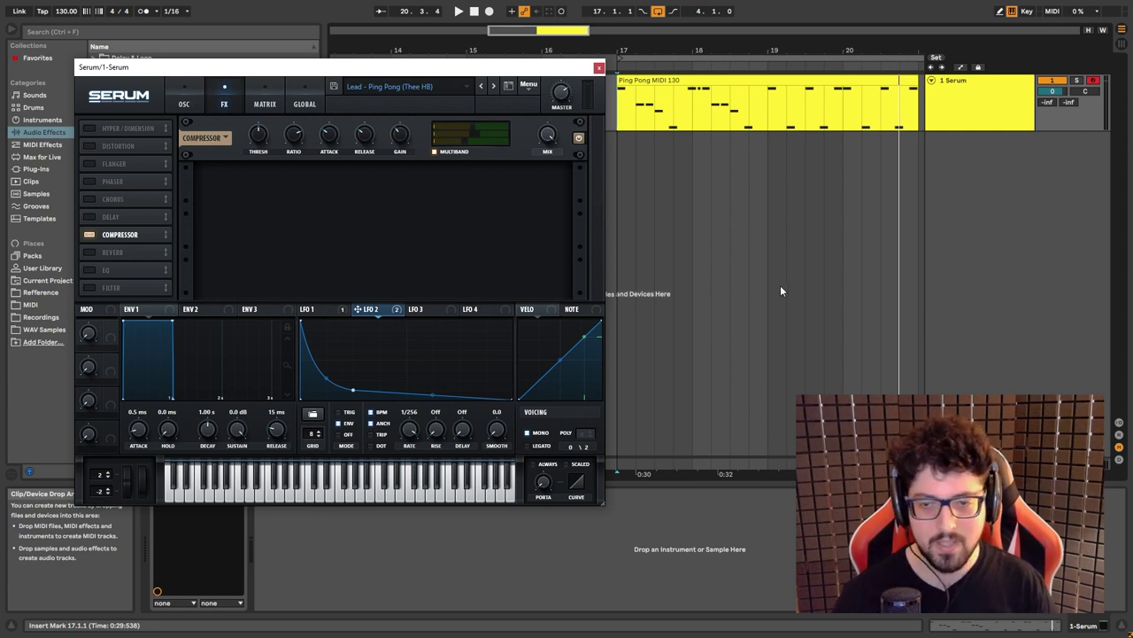
{"action": "key", "text": "space"}
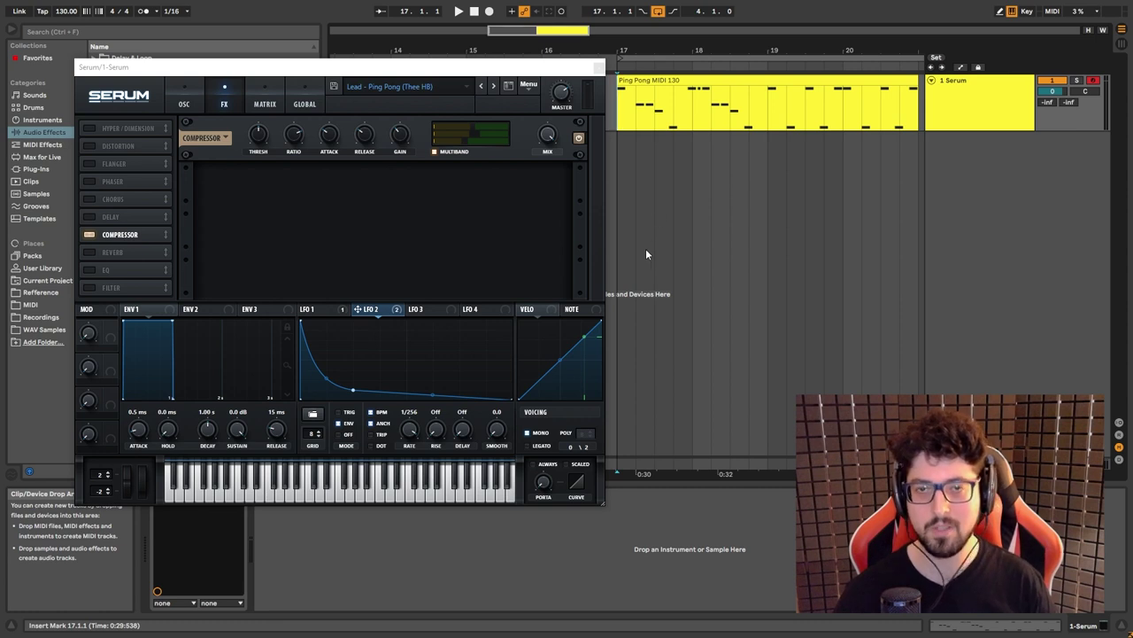
{"action": "key", "text": "space"}
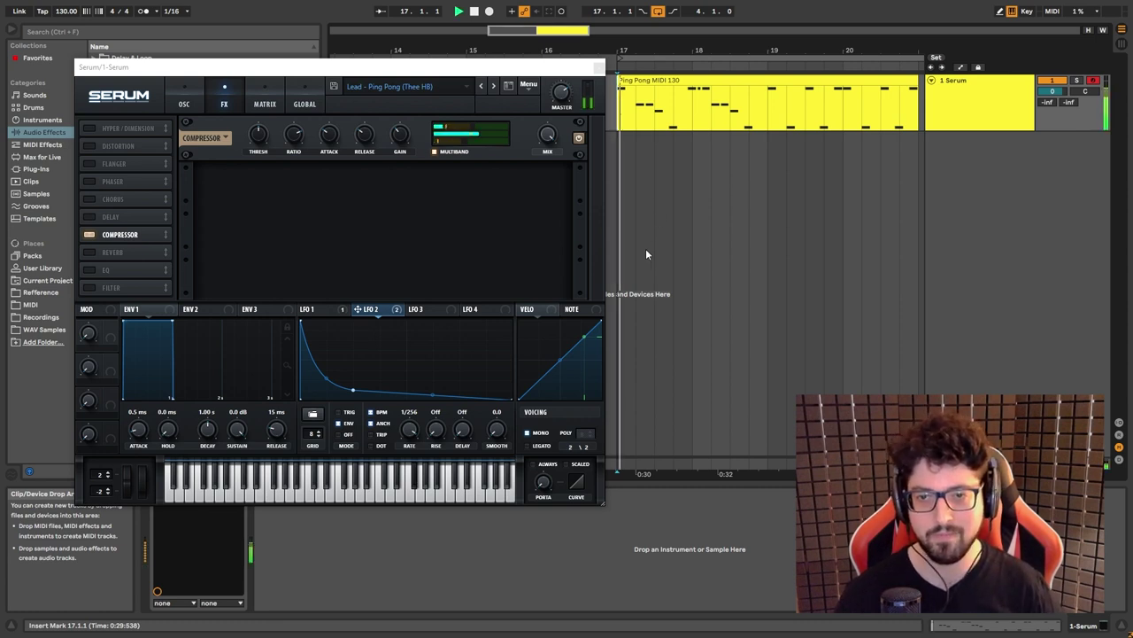